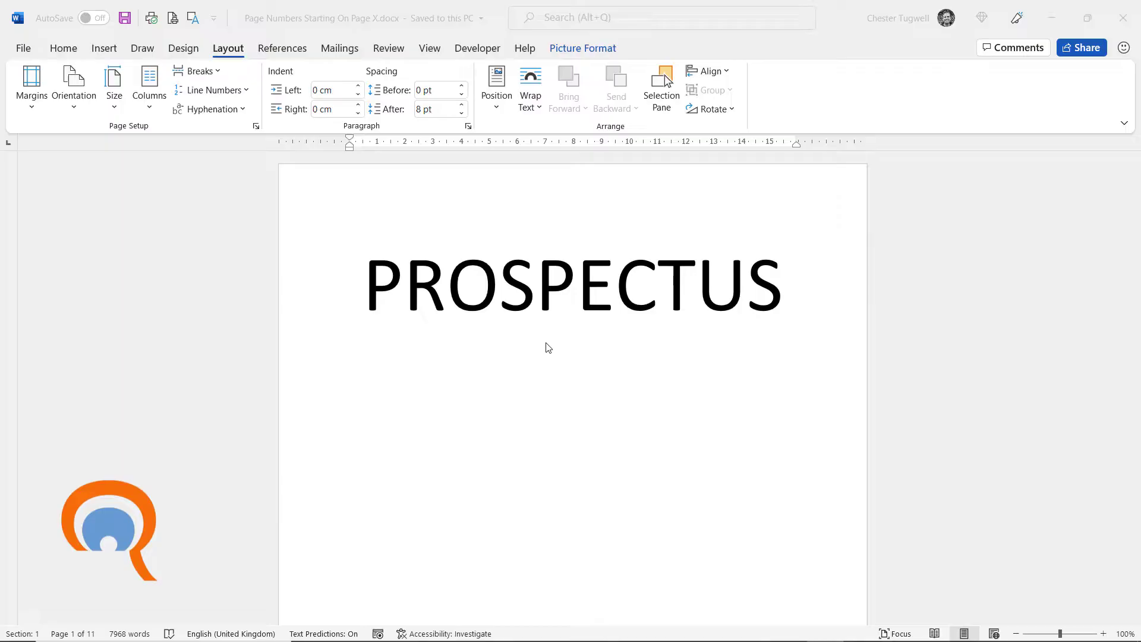
# - Insert a continuous section break just before the first word on page 3
pyautogui.scroll(-3, 548, 348)
pyautogui.scroll(-10, 548, 347)
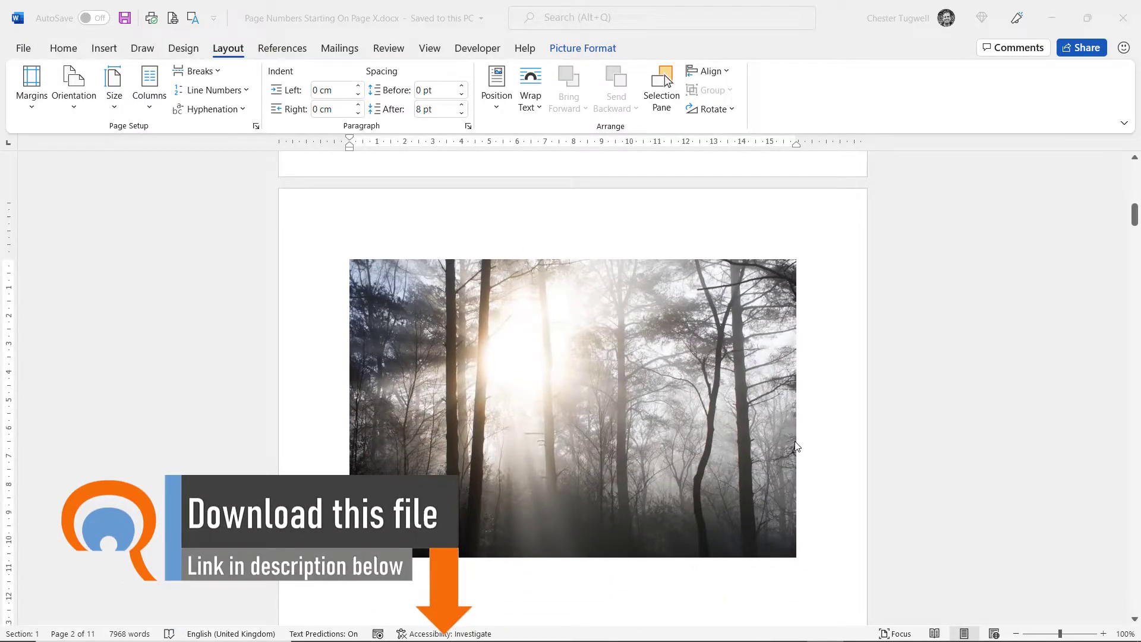
pyautogui.scroll(-19, 797, 445)
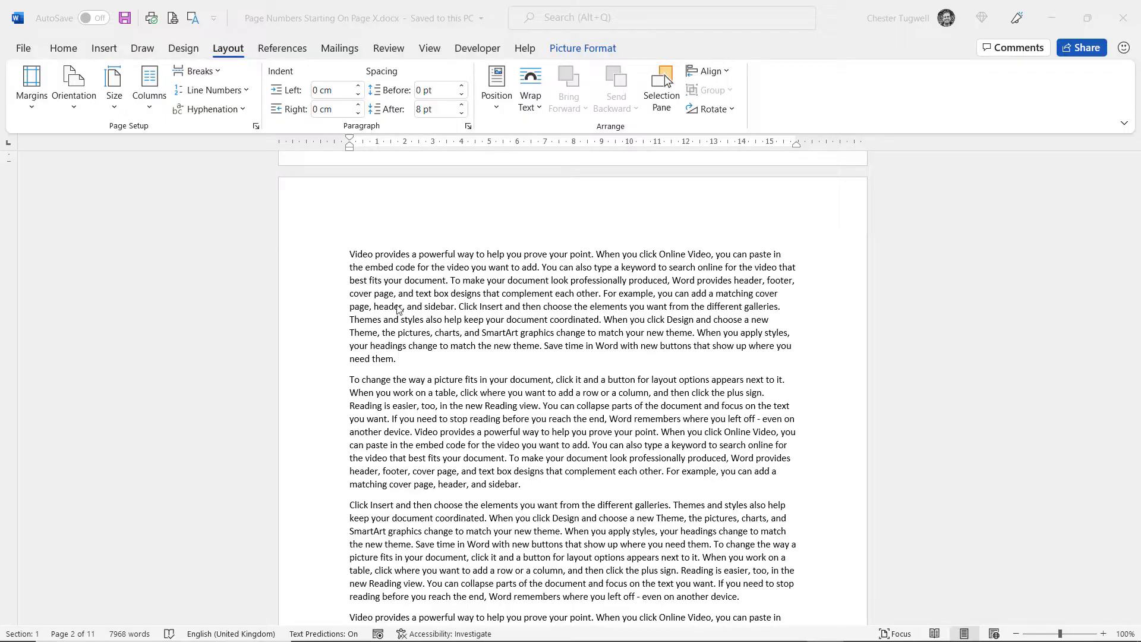
pyautogui.click(352, 256)
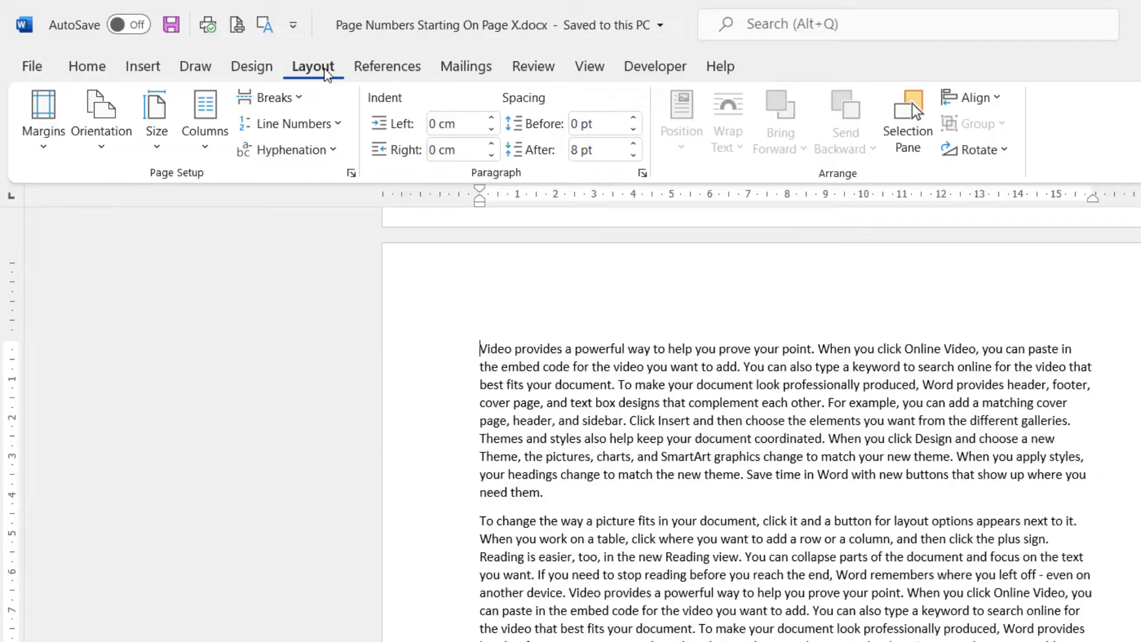
pyautogui.click(291, 102)
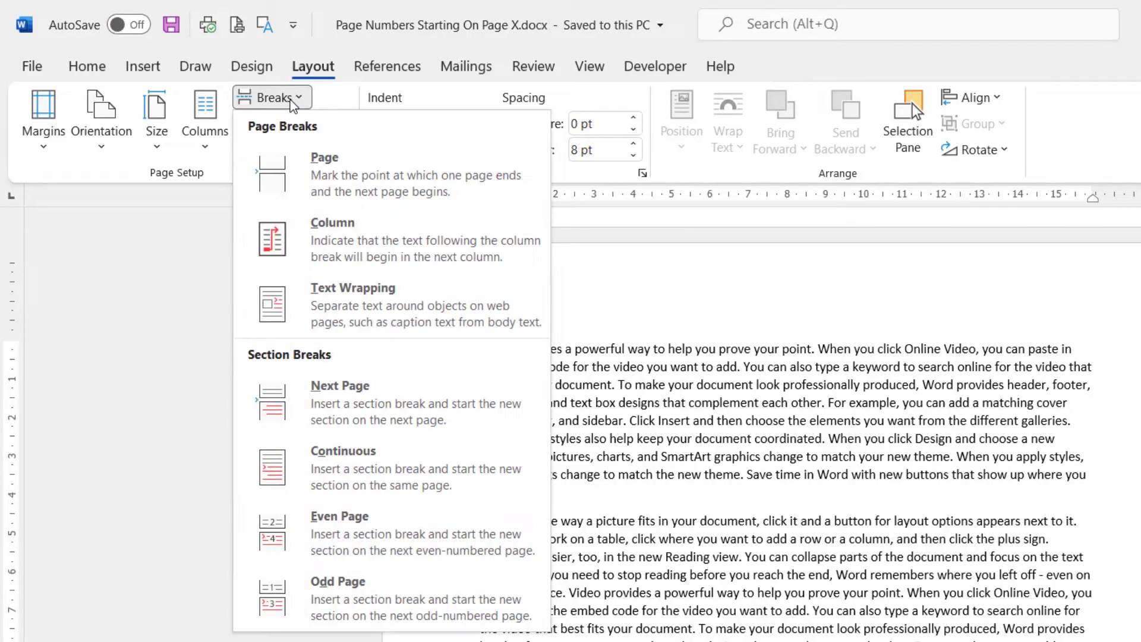
pyautogui.click(344, 479)
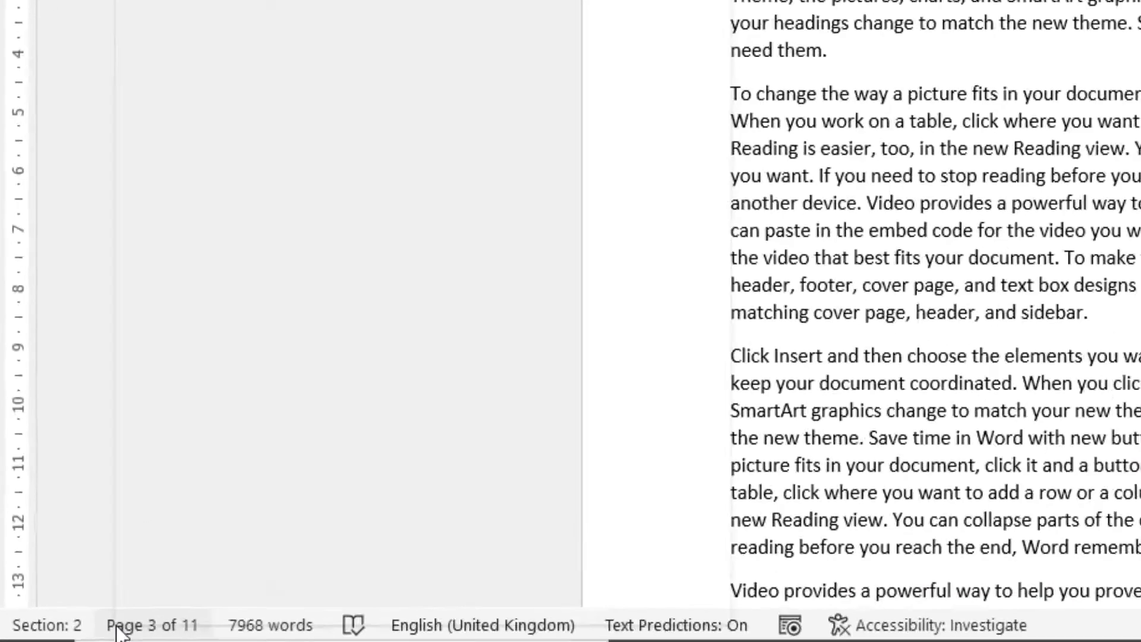
pyautogui.rightClick(178, 627)
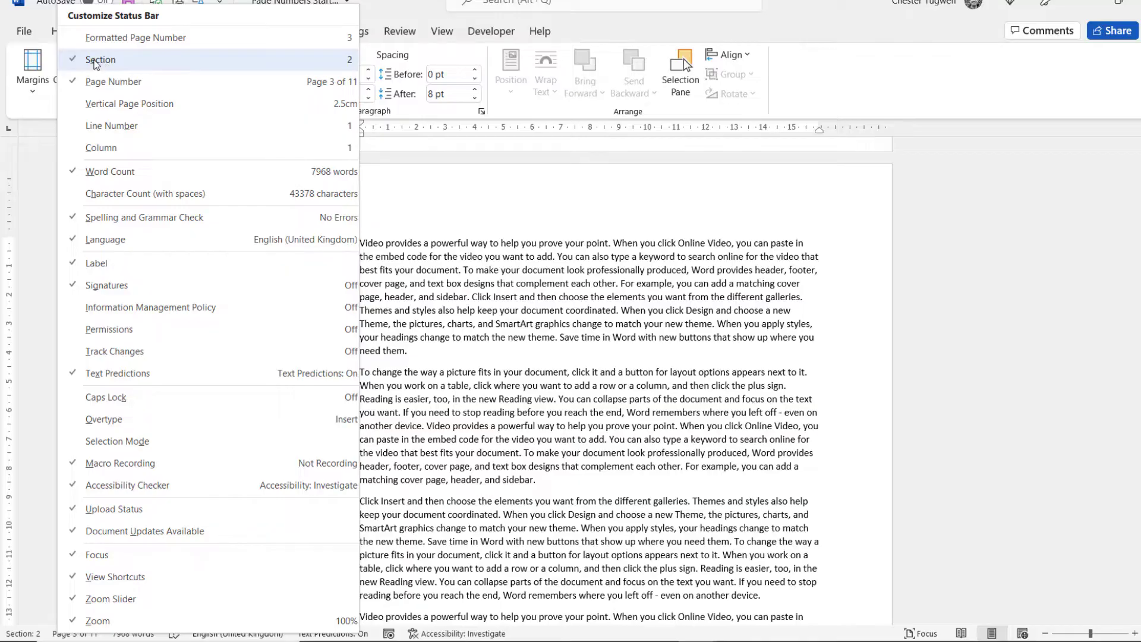
pyautogui.press('Escape')
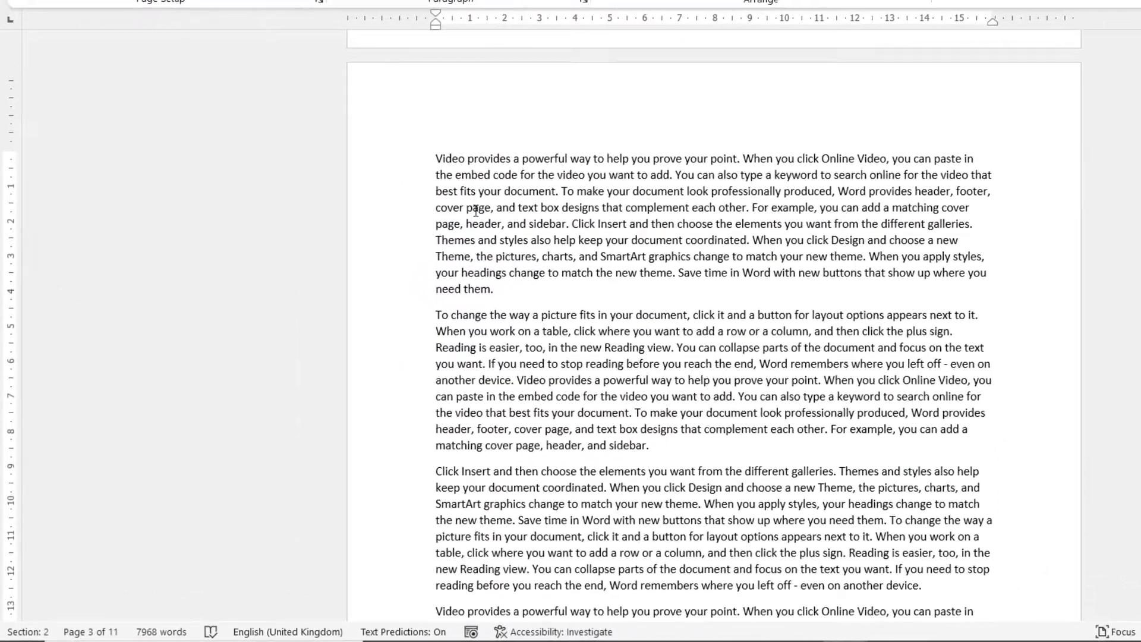
pyautogui.scroll(-10, 476, 209)
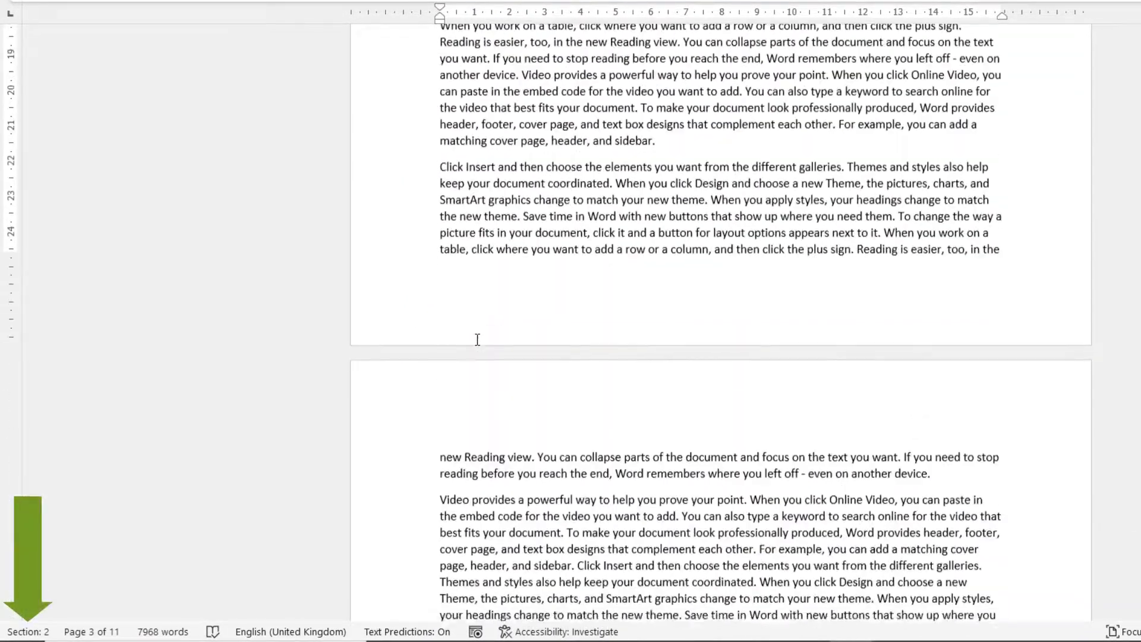
pyautogui.scroll(-5, 477, 340)
pyautogui.click(485, 359)
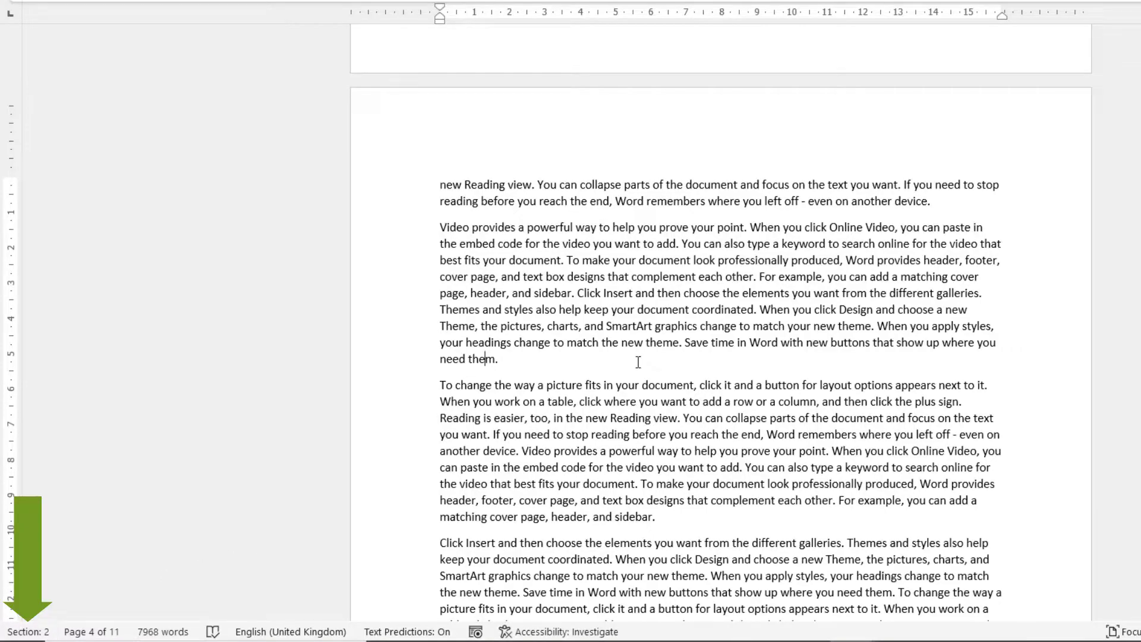
pyautogui.scroll(20, 638, 362)
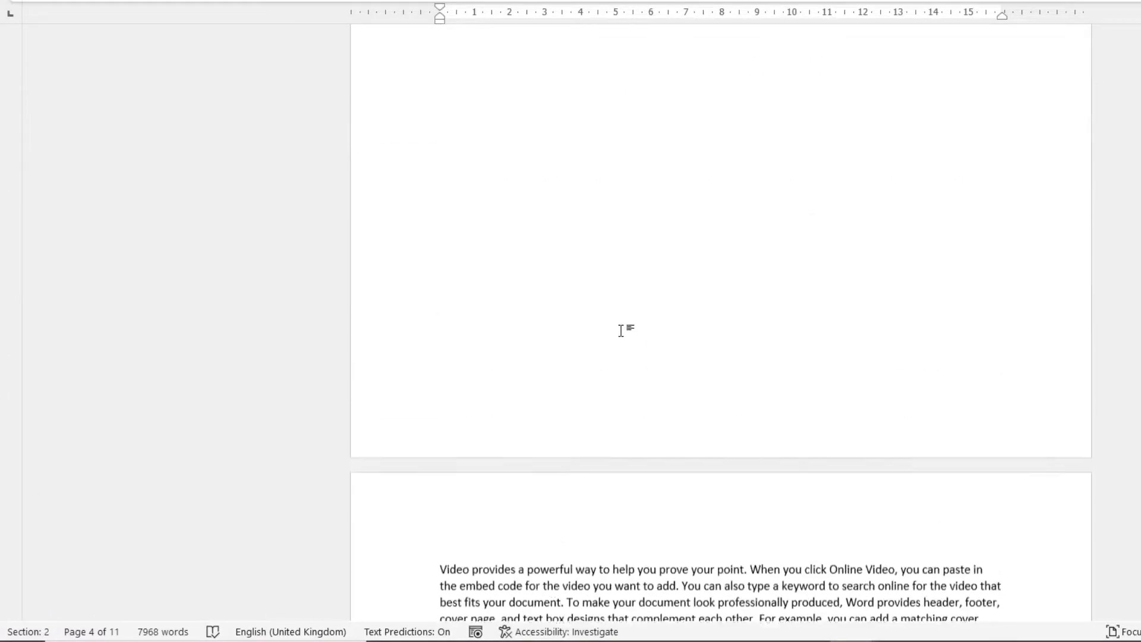
pyautogui.scroll(1, 535, 420)
pyautogui.scroll(-2, 537, 369)
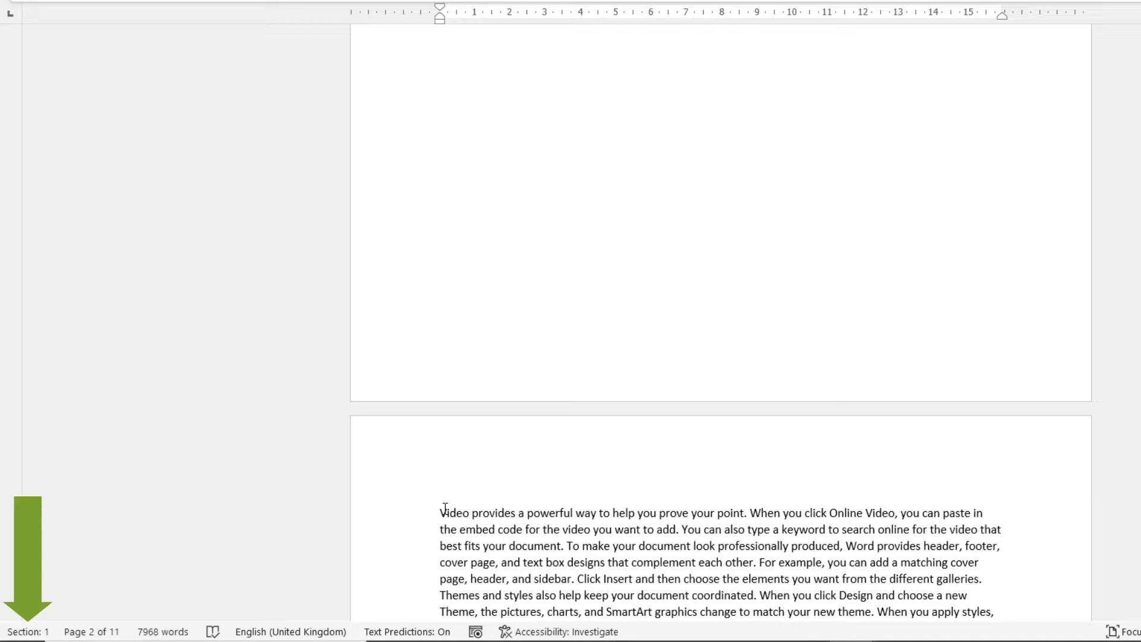
pyautogui.scroll(8, 542, 255)
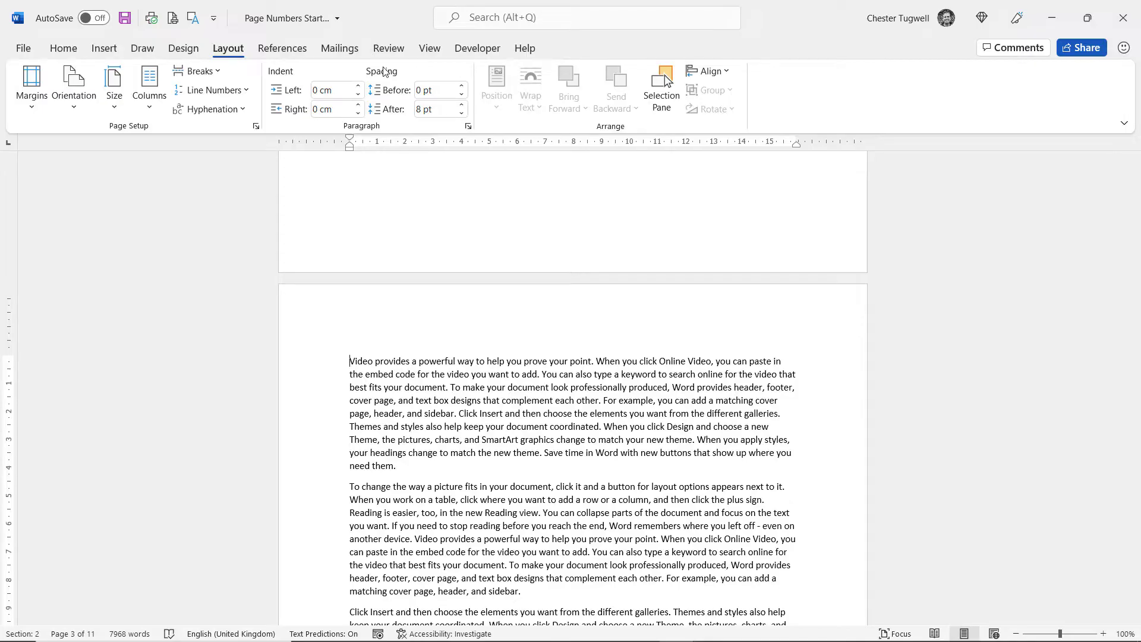
# - Hide and restore the white space between pages, then edit page 3's section 2 header
pyautogui.click(429, 49)
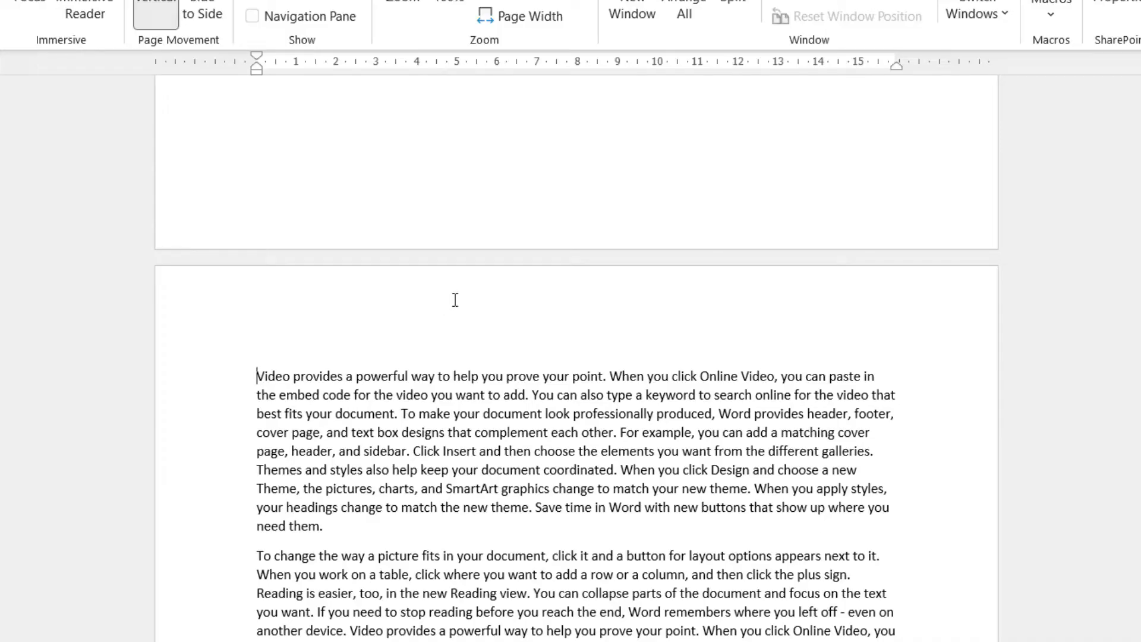
pyautogui.doubleClick(456, 262)
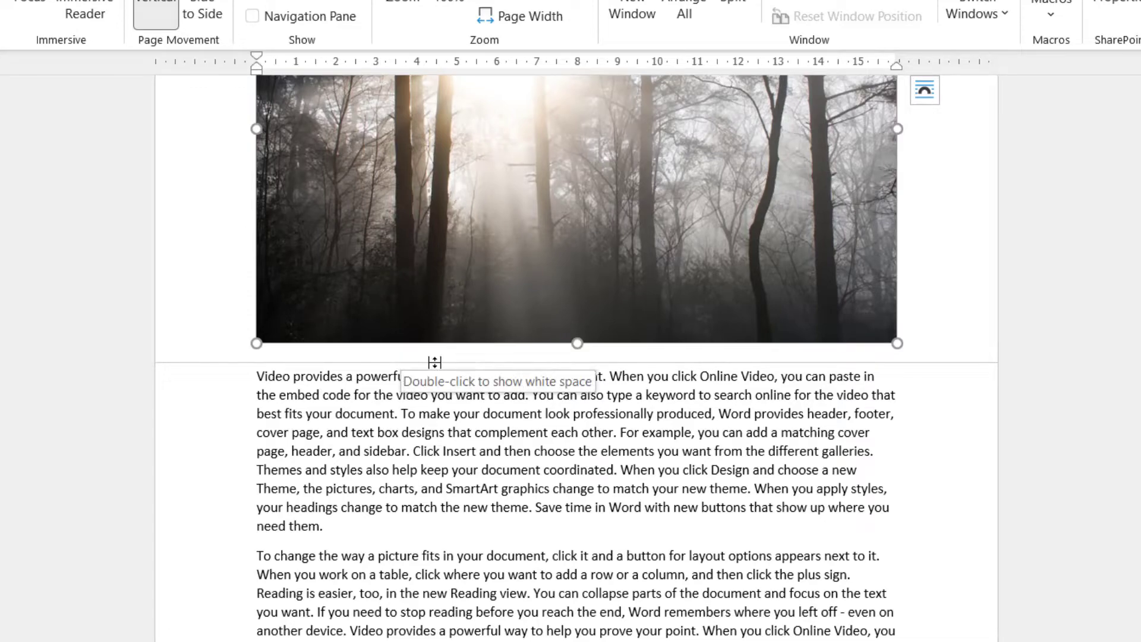
pyautogui.doubleClick(435, 362)
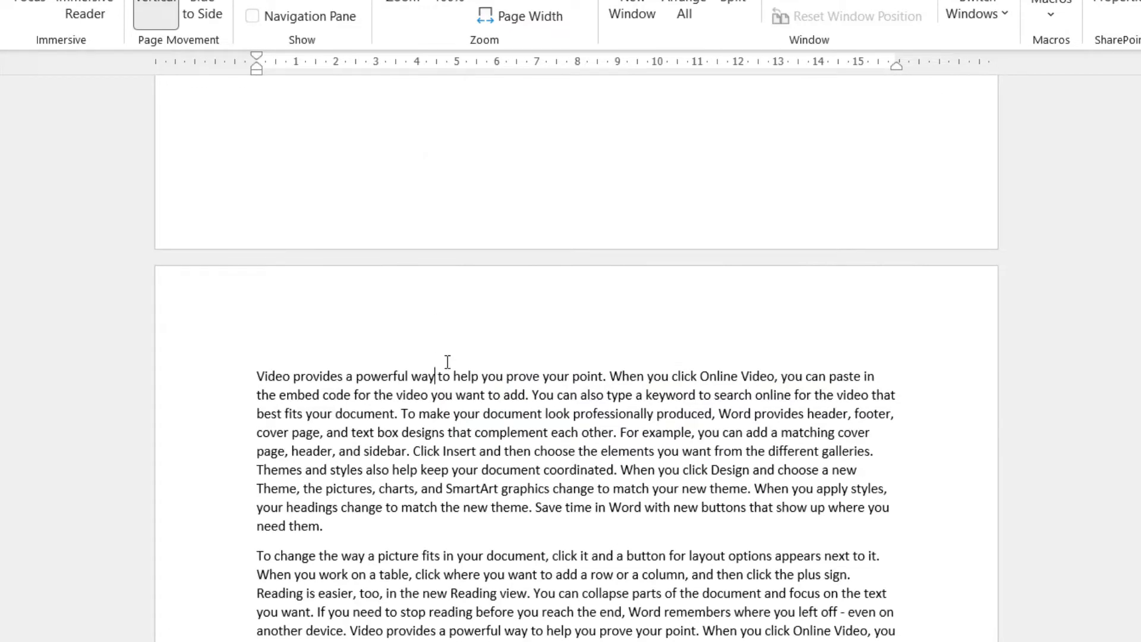
pyautogui.doubleClick(444, 307)
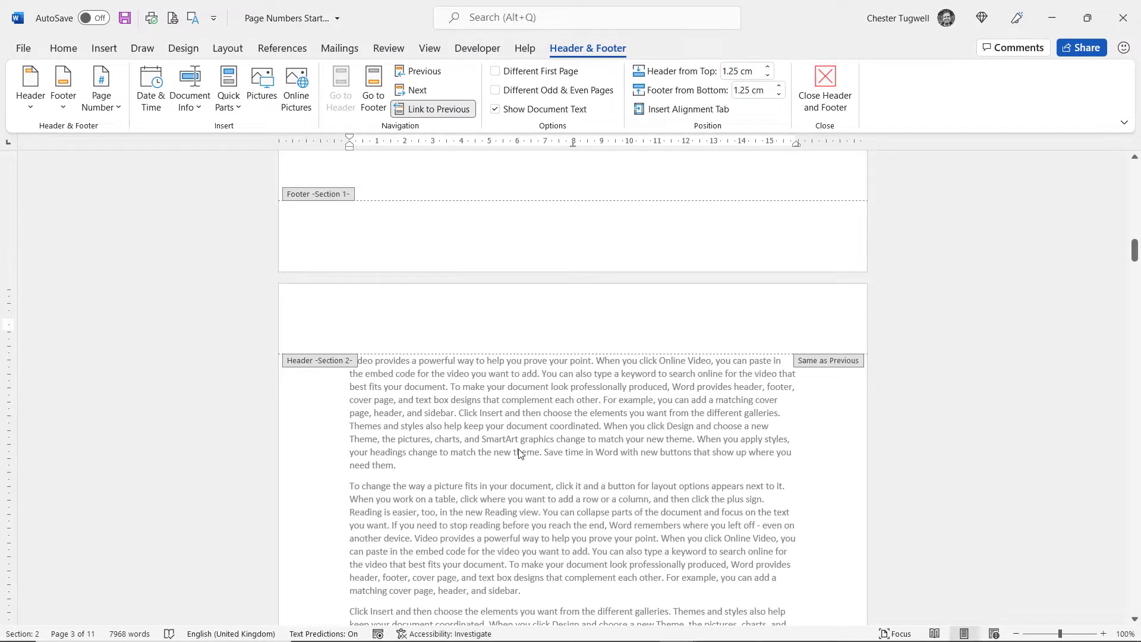
# - Check the section 1/section 2 boundary and open page 3's section 2 footer for editing
pyautogui.scroll(-9, 519, 454)
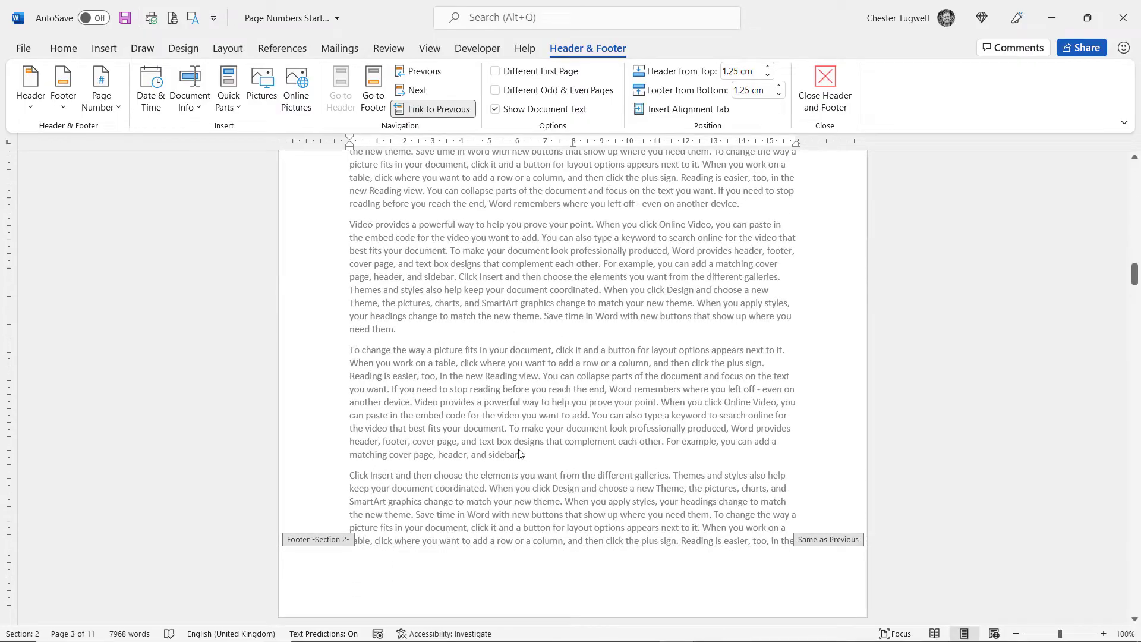
pyautogui.scroll(6, 519, 454)
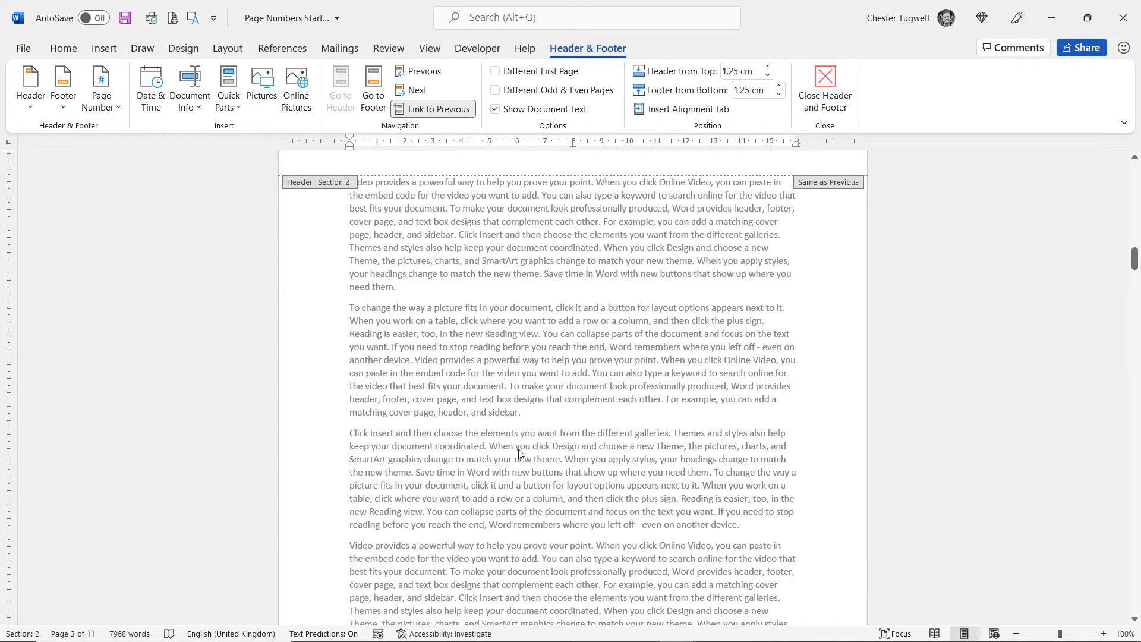
pyautogui.scroll(-6, 519, 453)
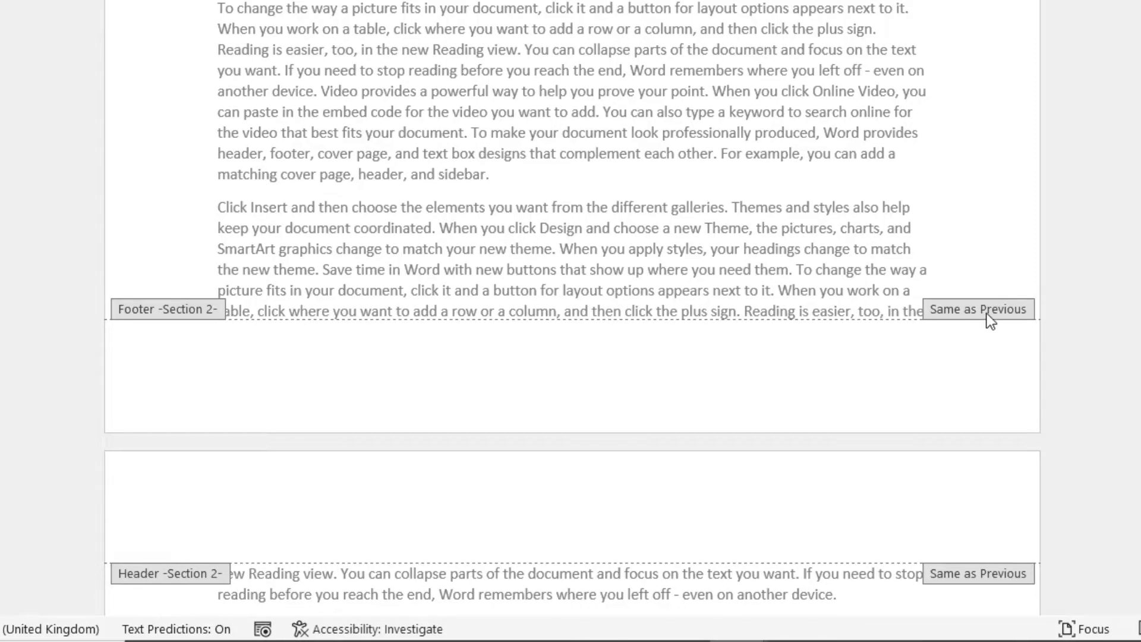
pyautogui.scroll(10, 538, 371)
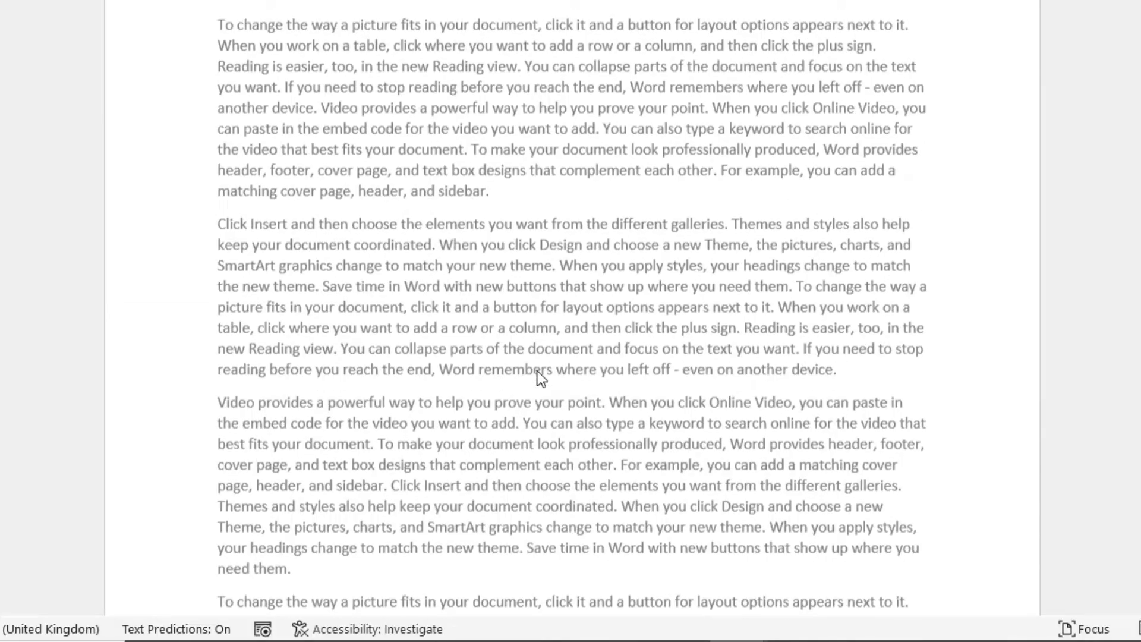
pyautogui.scroll(6, 538, 367)
pyautogui.scroll(-7, 498, 367)
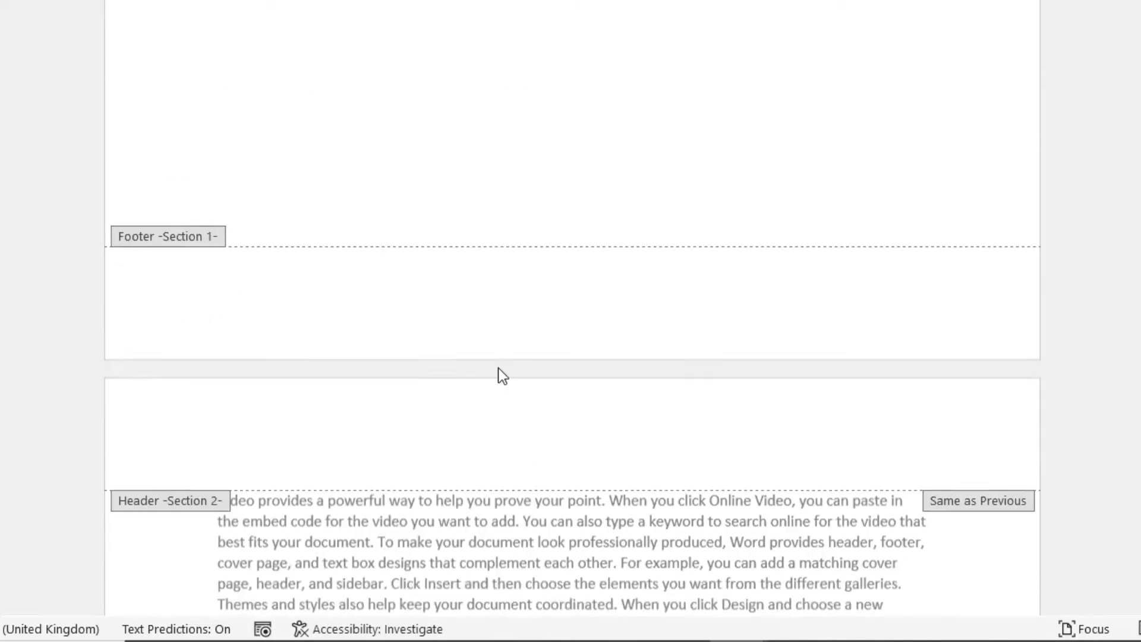
pyautogui.scroll(-5, 498, 367)
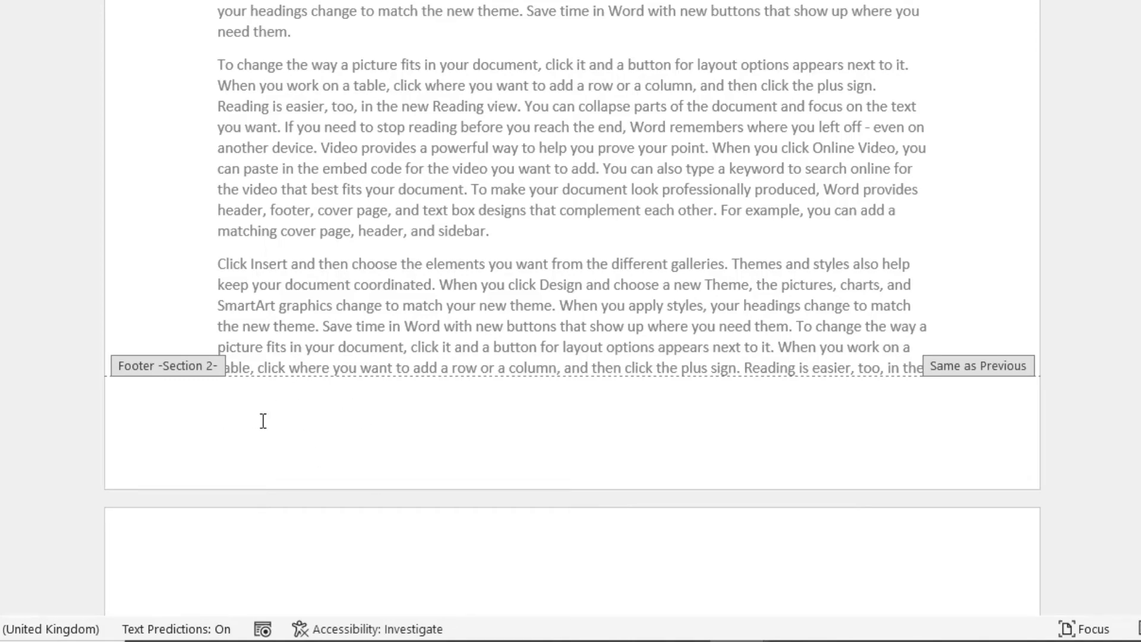
pyautogui.doubleClick(489, 376)
pyautogui.scroll(10, 426, 204)
pyautogui.scroll(-10, 466, 321)
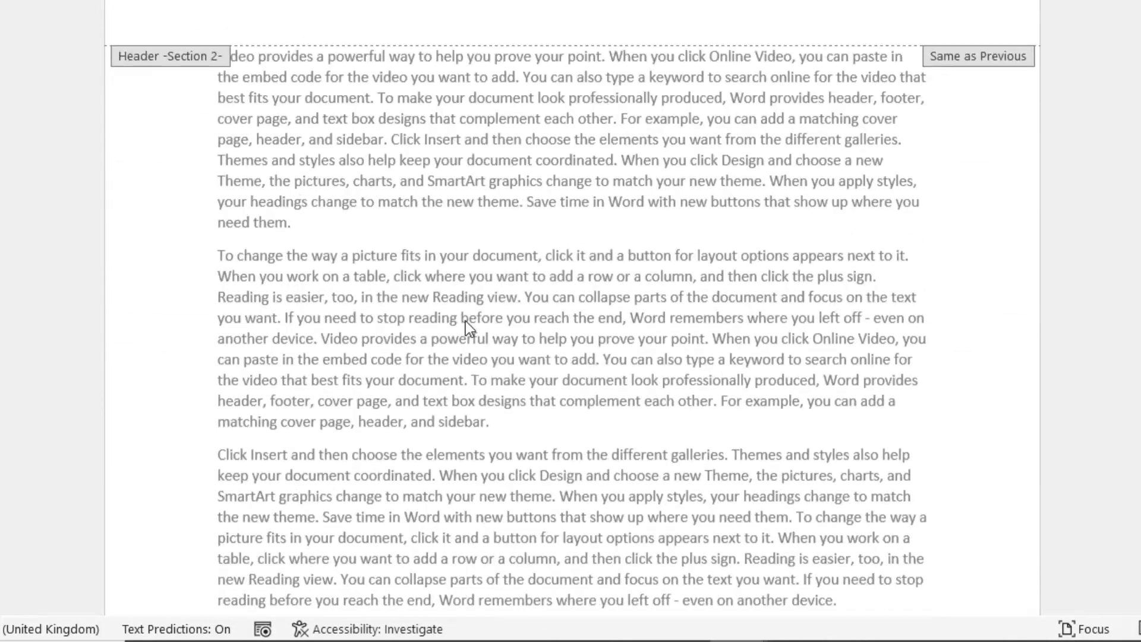
pyautogui.doubleClick(242, 486)
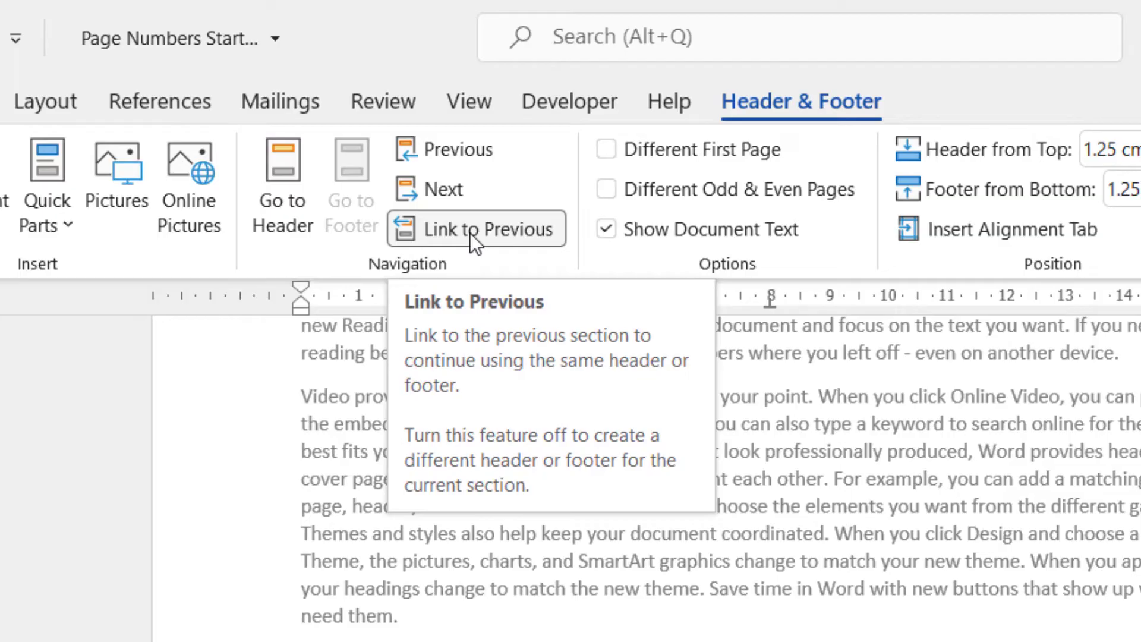
# - Turn off Link to Previous for the section 2 footer
pyautogui.click(502, 234)
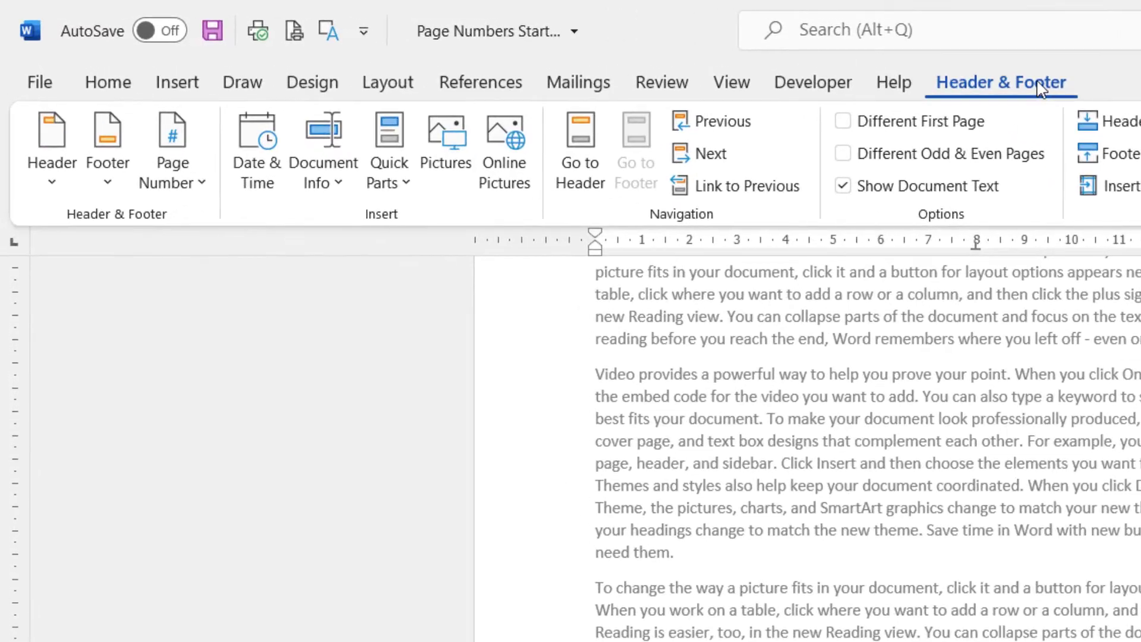
# - Insert a Plain Number page number at the current position in the section 2 footer
pyautogui.click(193, 191)
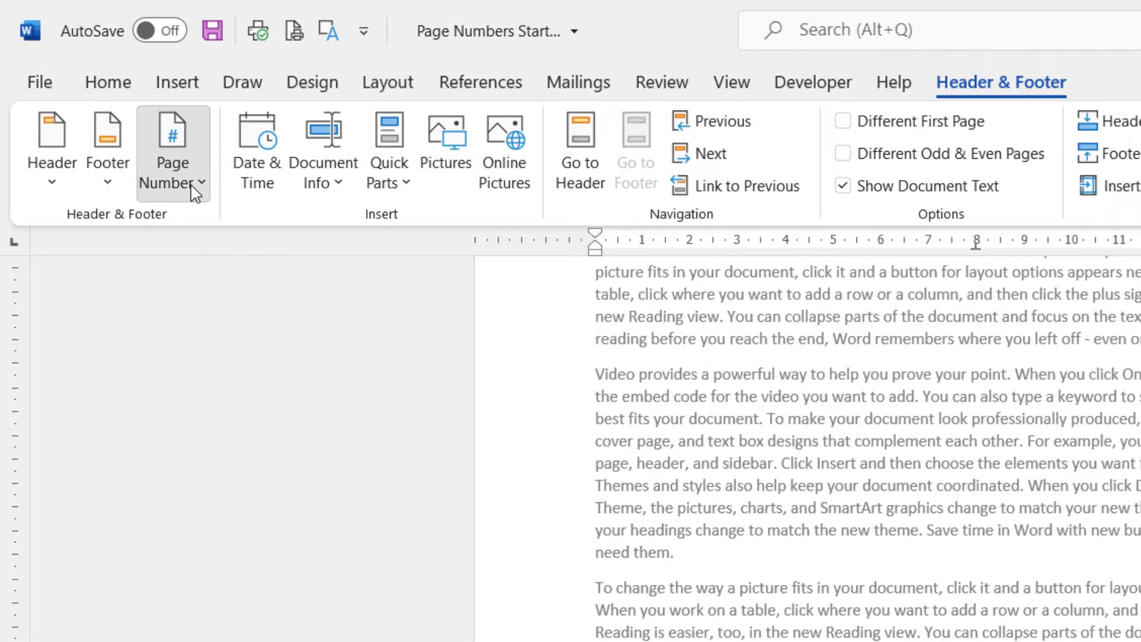
pyautogui.moveTo(222, 335)
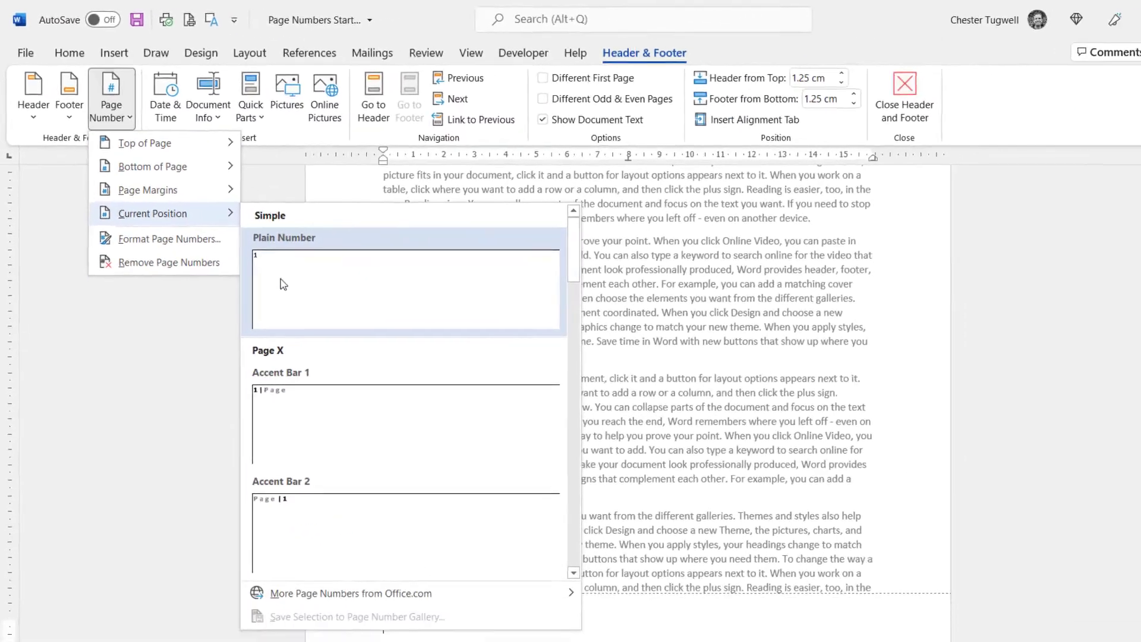
pyautogui.click(393, 404)
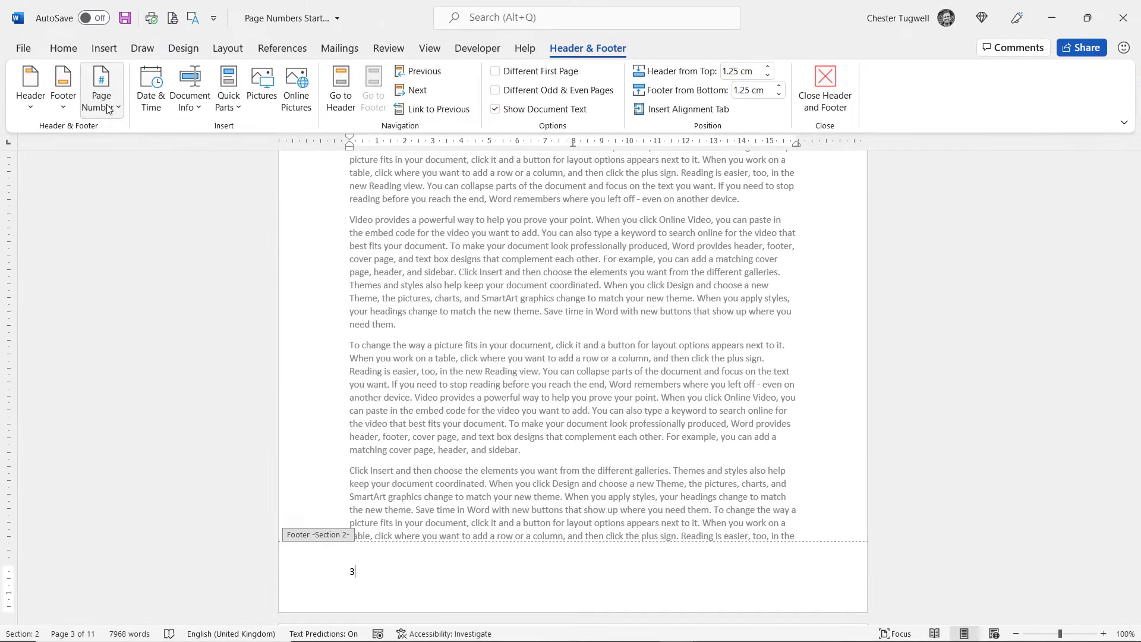
# - Set the section 2 page number format to start at 1
pyautogui.click(109, 109)
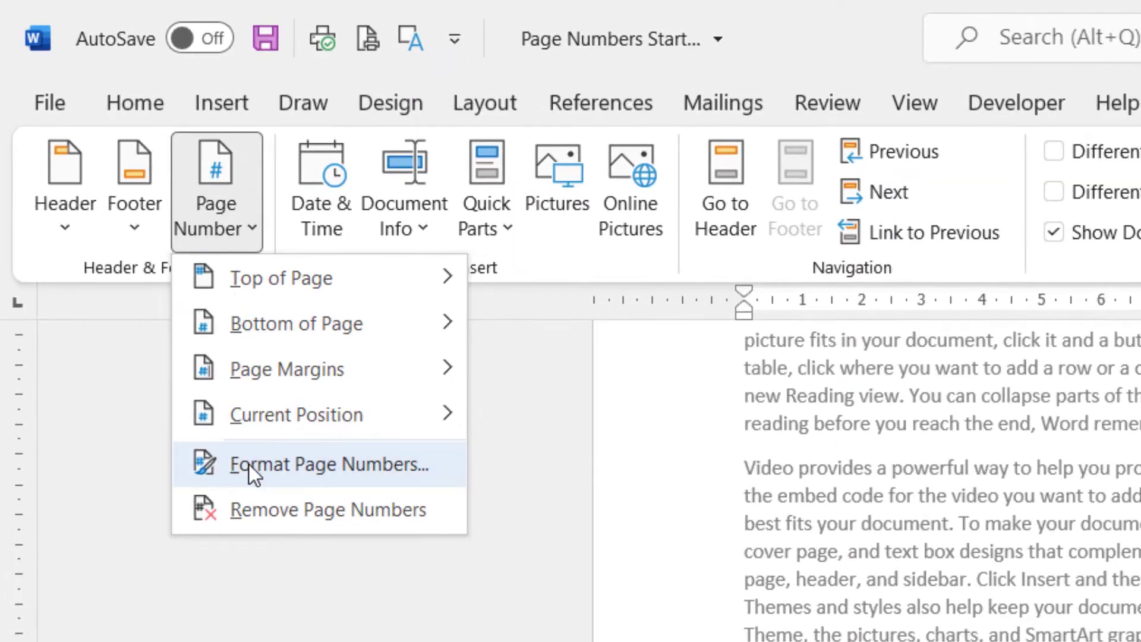
pyautogui.click(249, 463)
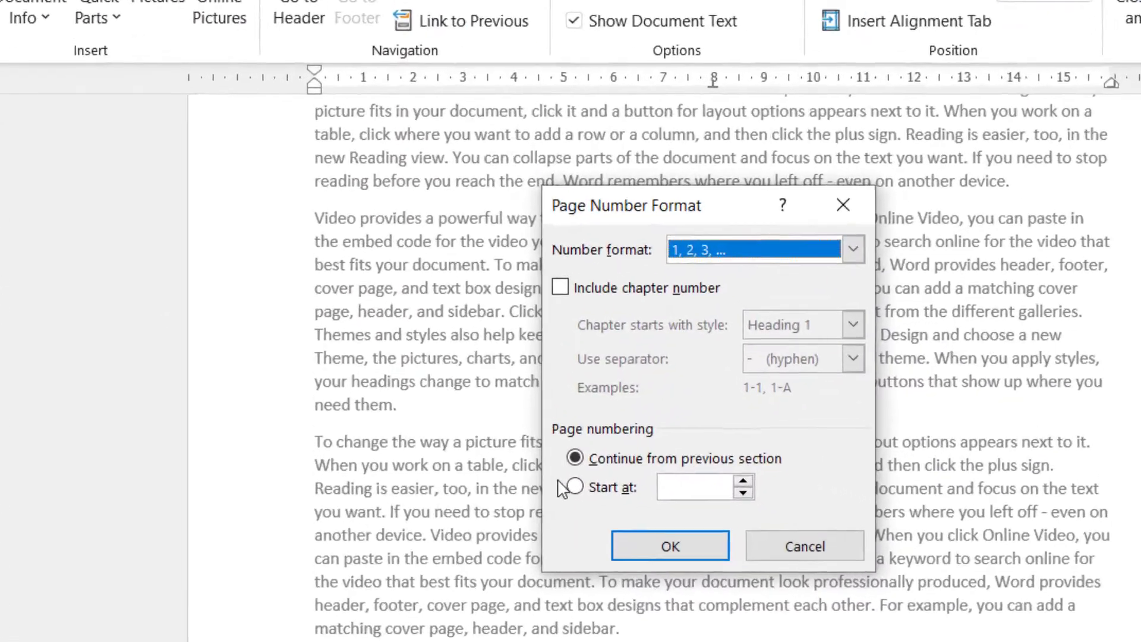
pyautogui.click(574, 487)
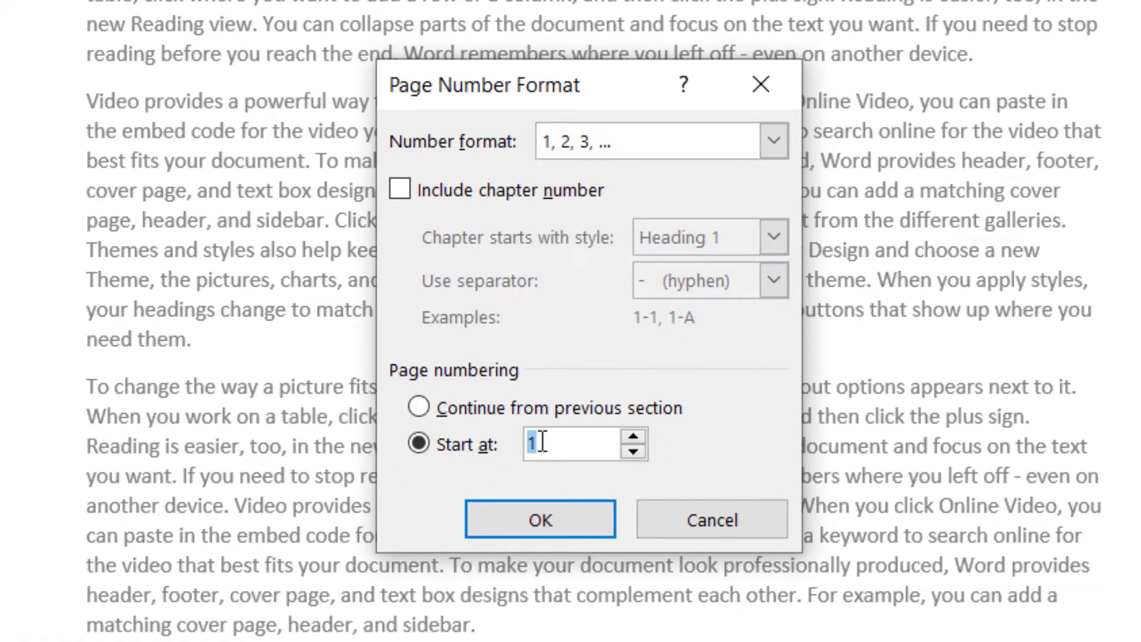
pyautogui.click(533, 522)
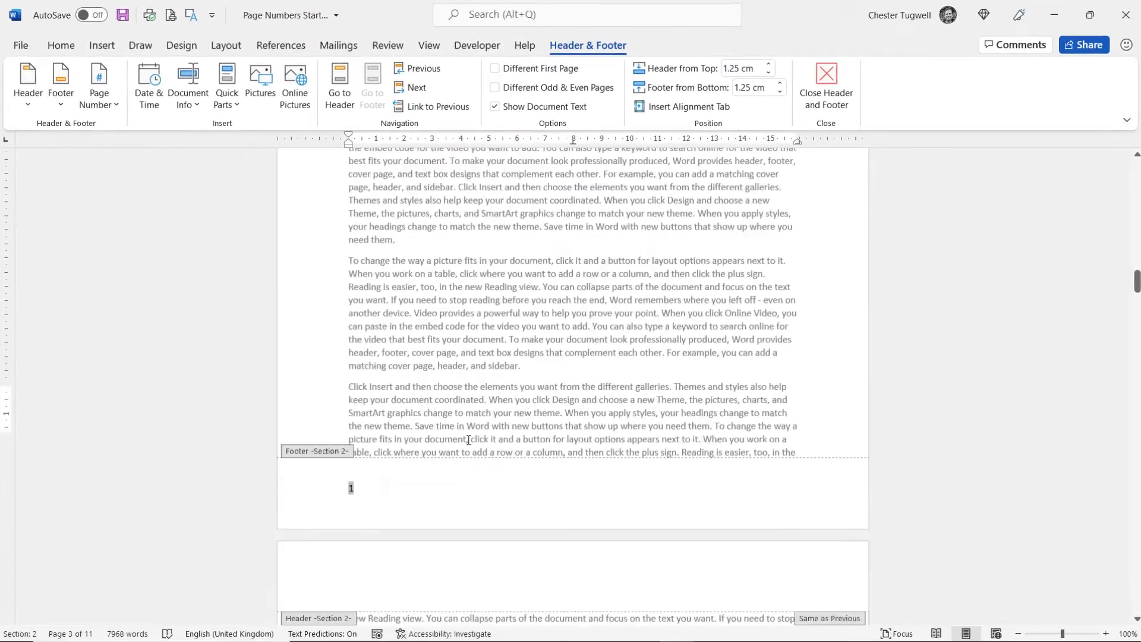
pyautogui.scroll(-10, 419, 333)
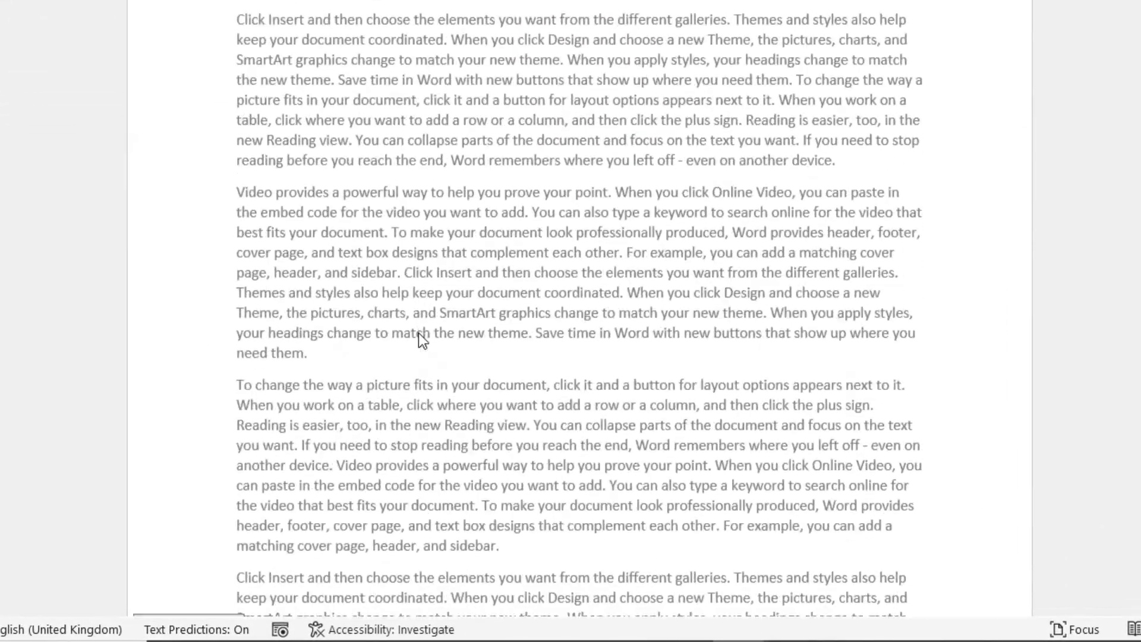
pyautogui.scroll(-5, 418, 333)
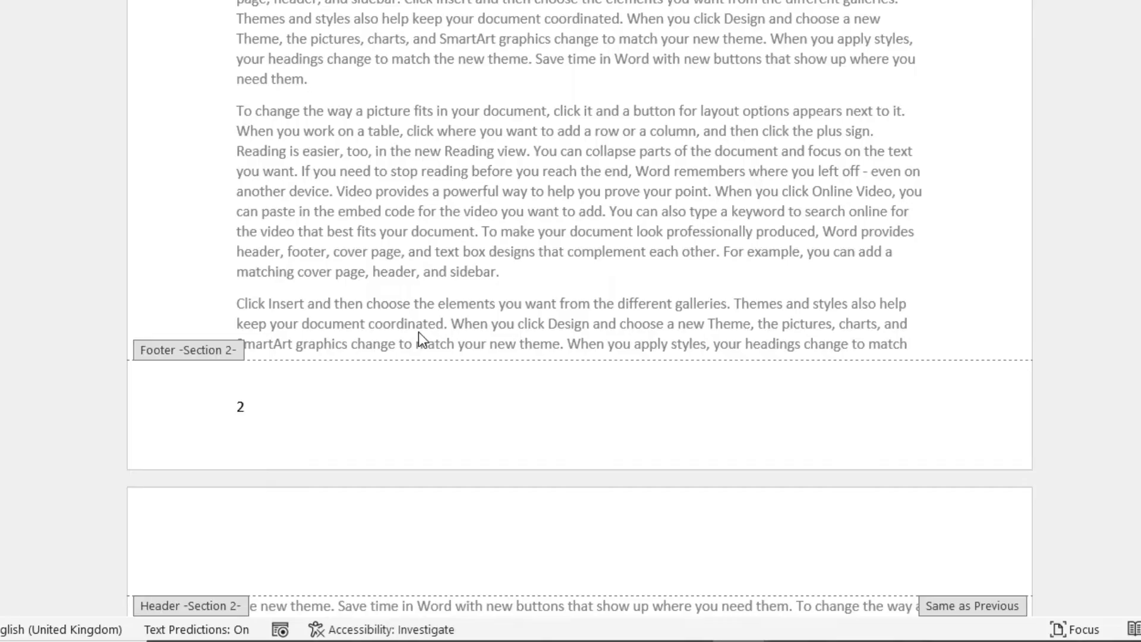
pyautogui.scroll(-12, 419, 334)
pyautogui.scroll(-5, 418, 338)
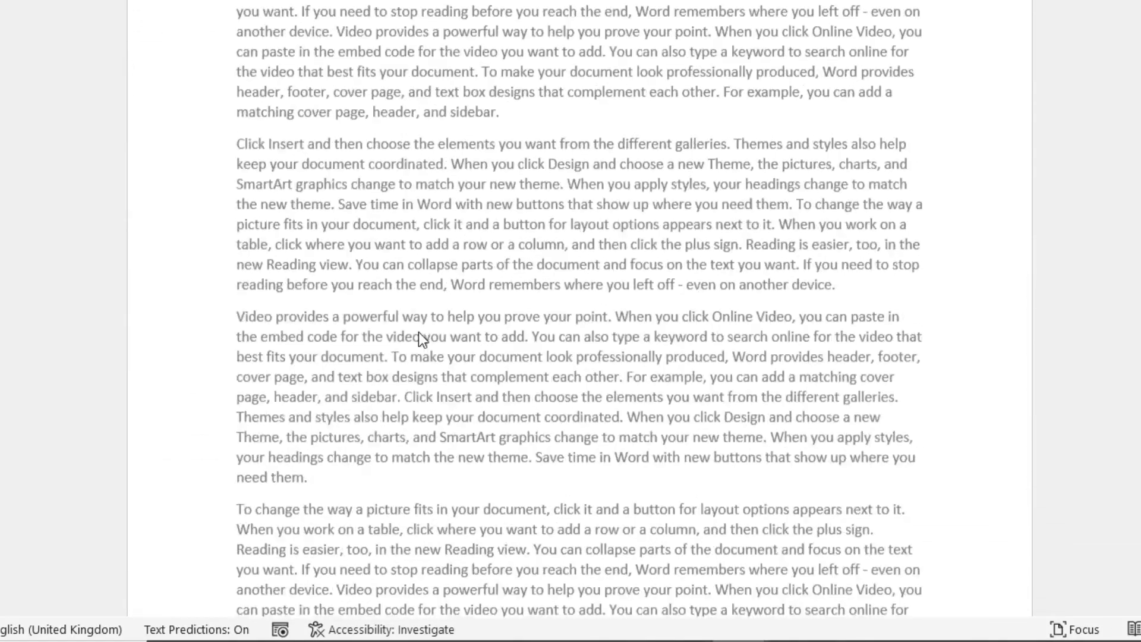
pyautogui.scroll(20, 420, 332)
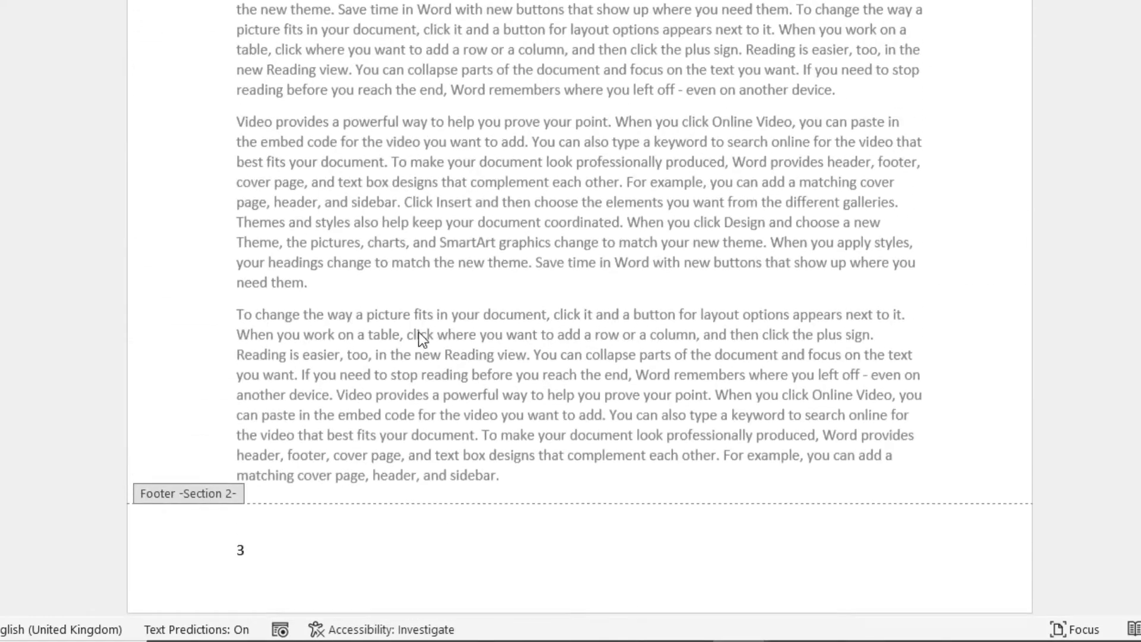
pyautogui.scroll(15, 418, 332)
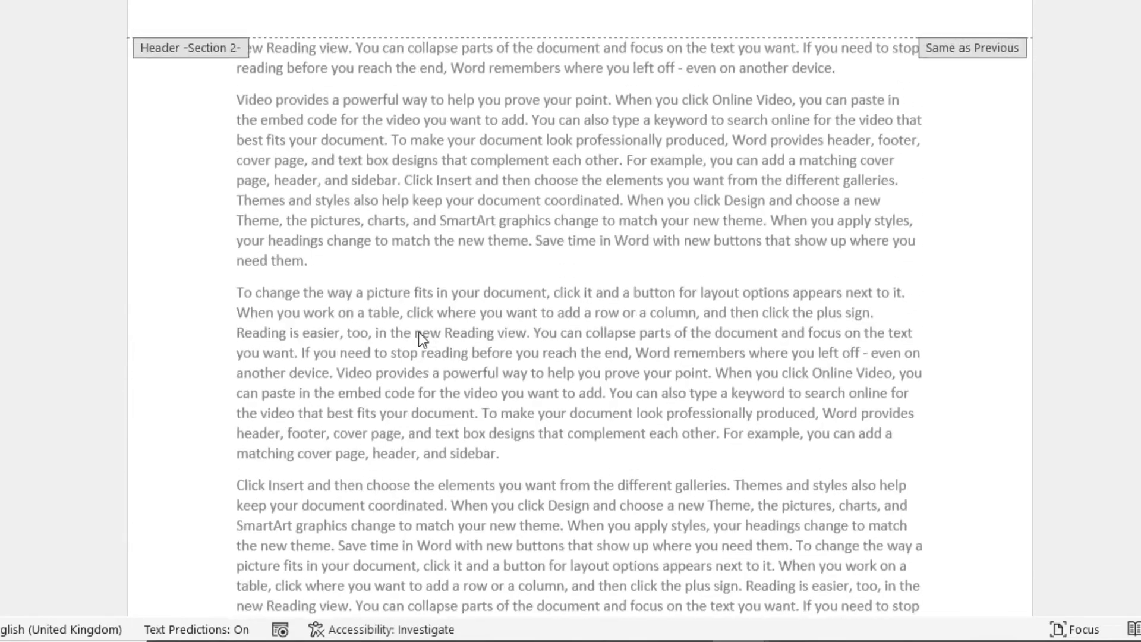
pyautogui.scroll(8, 418, 332)
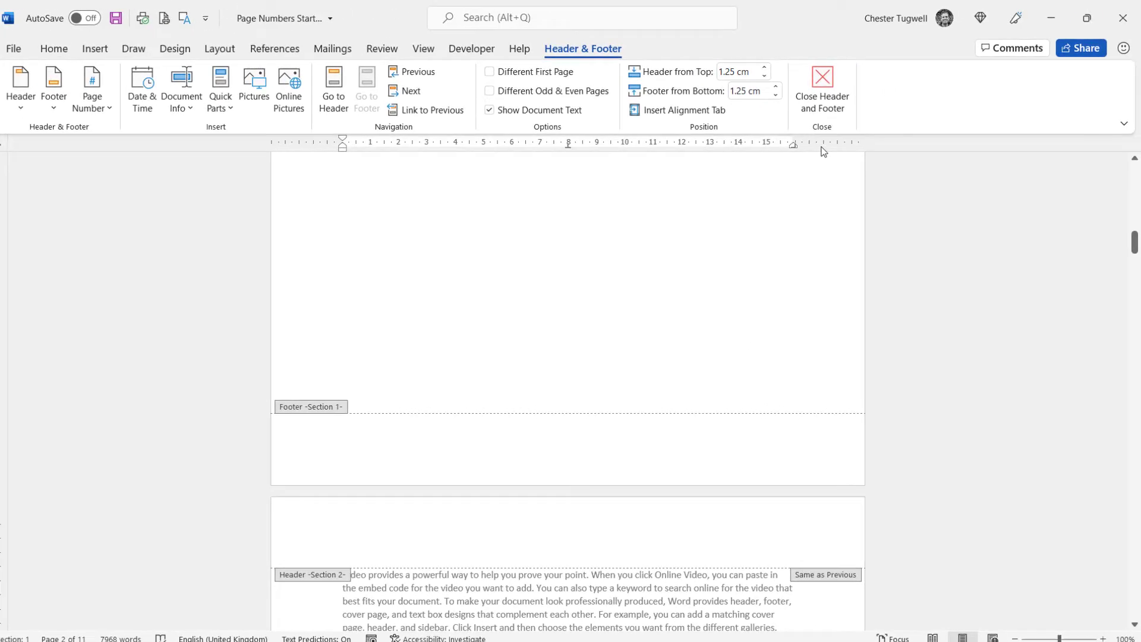
# - Close header and footer editing and scroll to page 3's footer showing 1
pyautogui.click(820, 102)
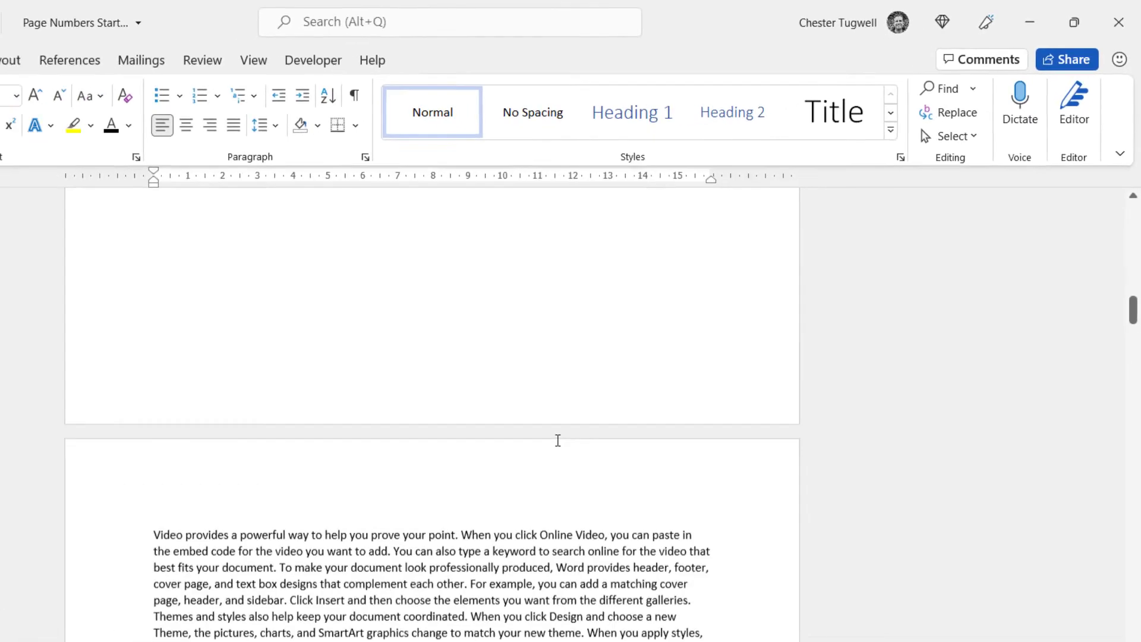
pyautogui.scroll(-10, 469, 509)
pyautogui.scroll(-3, 673, 353)
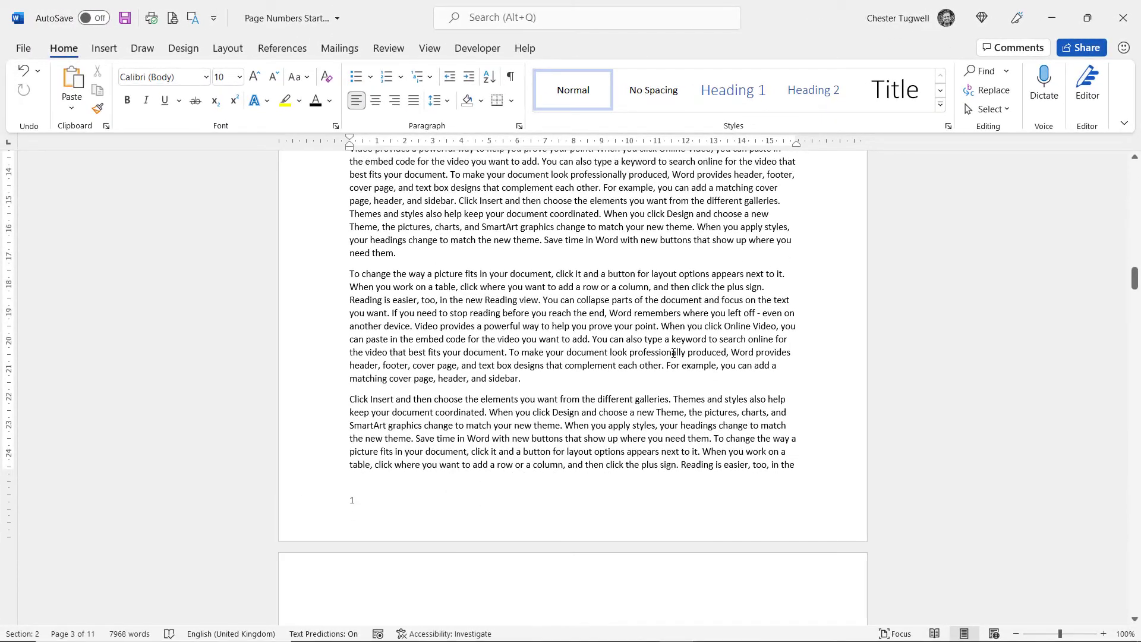